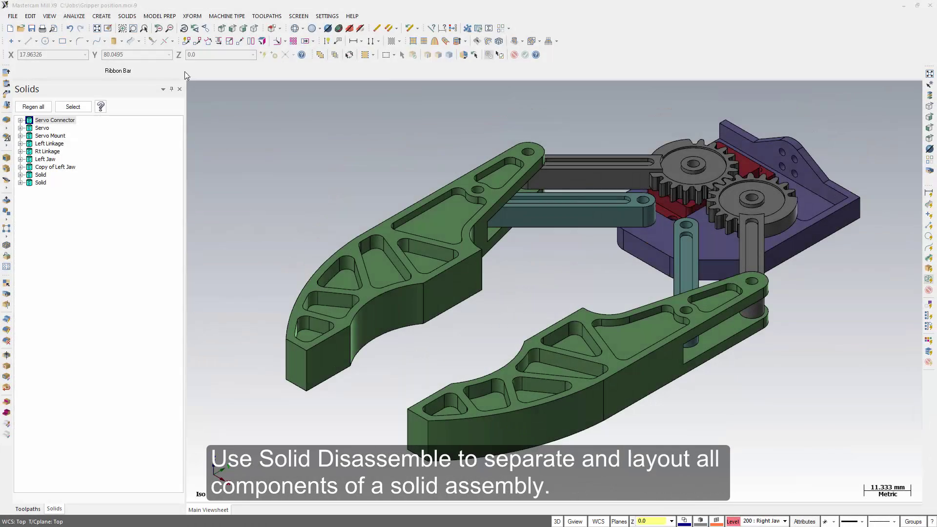
Disassemble all gripper solids into a row spaced 15 apart, sorted by thickness
click(160, 16)
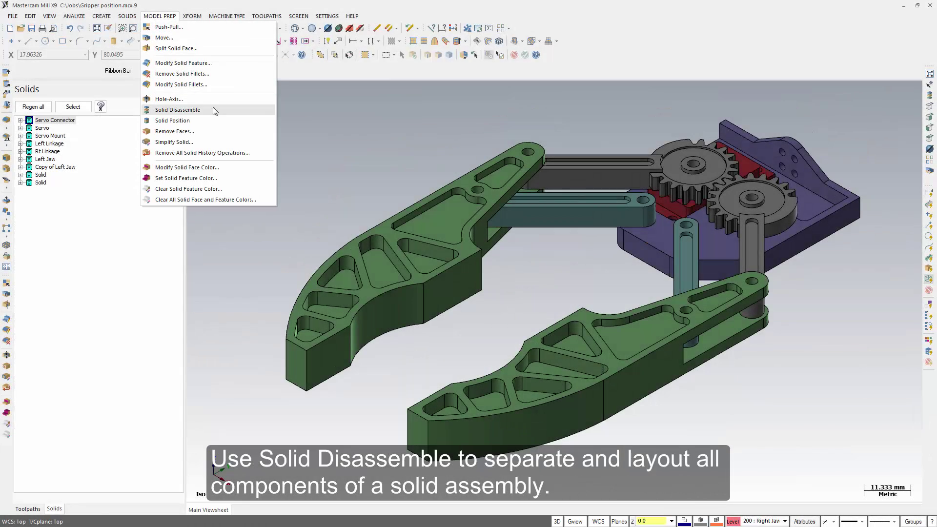
click(195, 110)
key(ctrl+a)
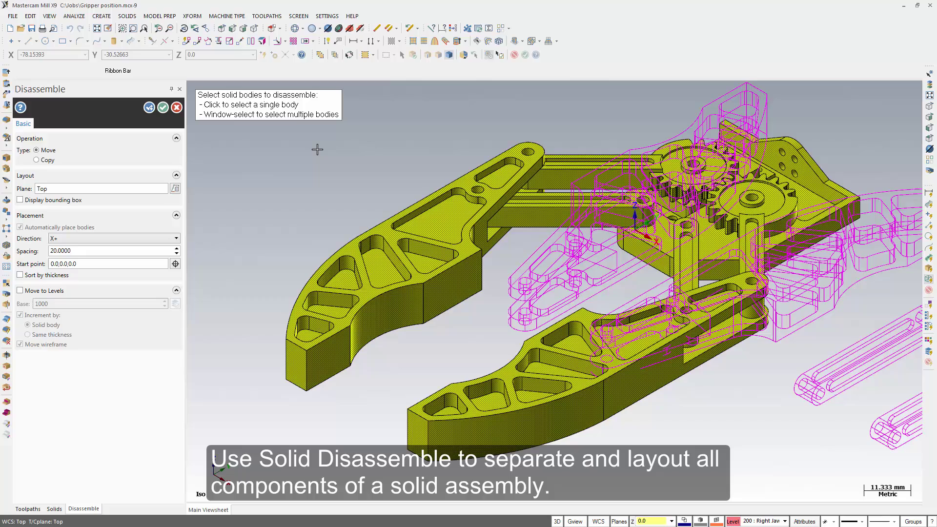
key(alt+F1)
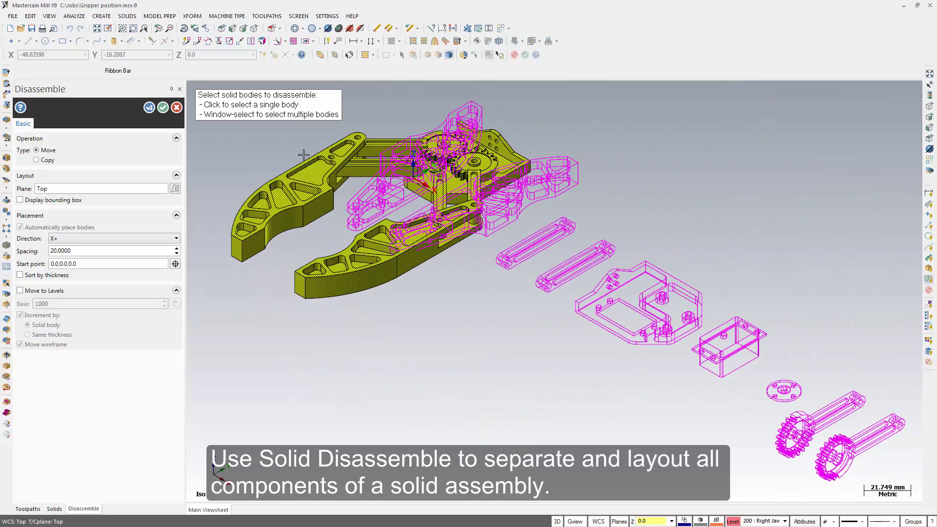
click(176, 253)
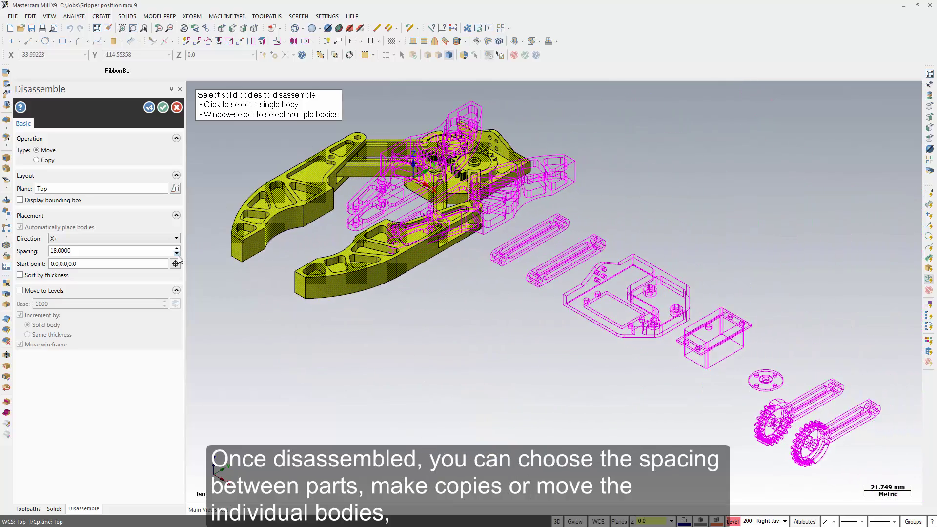
click(176, 253)
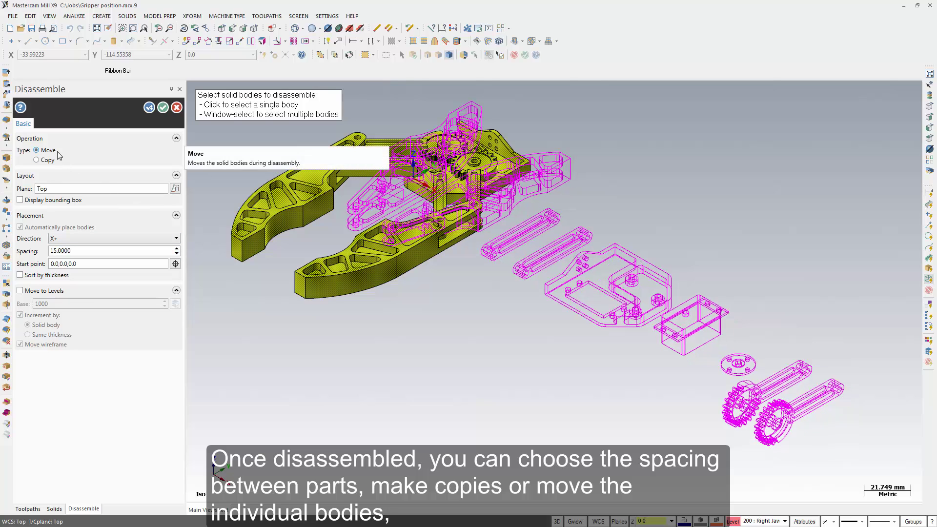
click(21, 275)
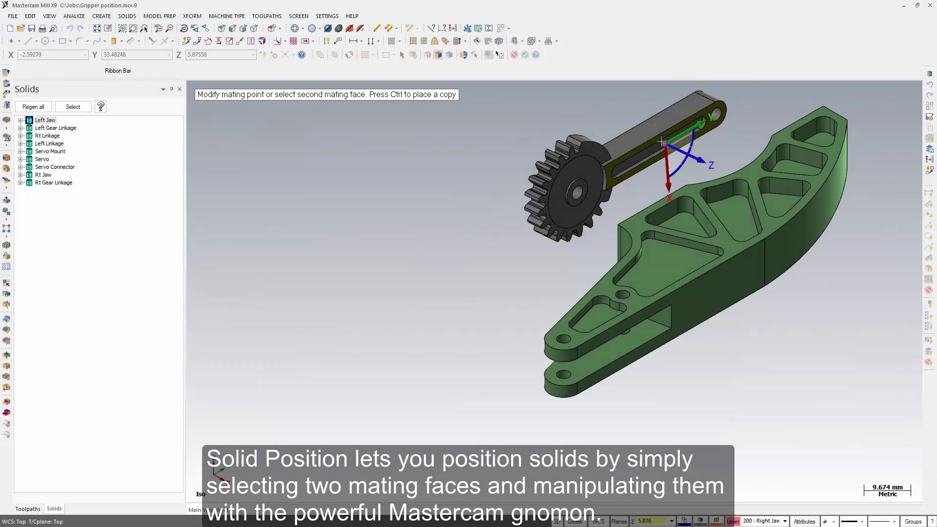
Mate the linkage hole centre to the jaw's lower hole using the jaw's inner face, then start rotating
click(662, 141)
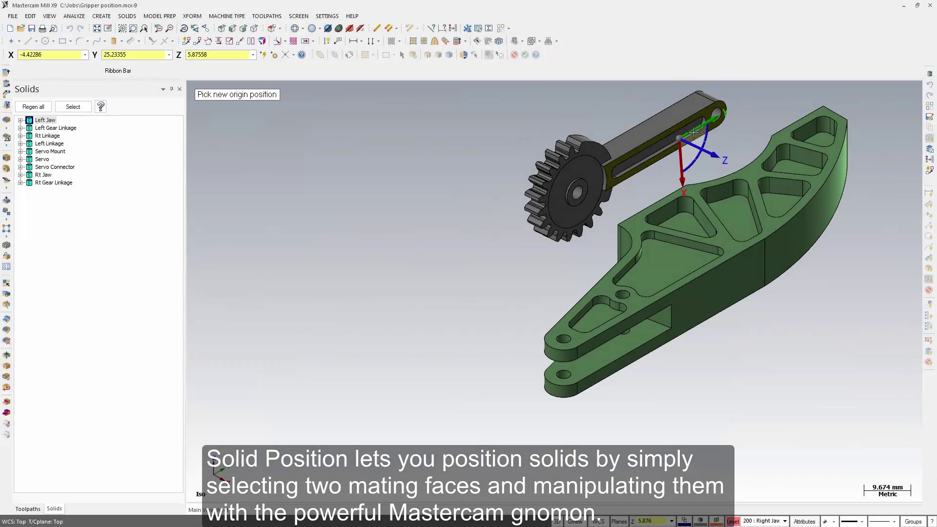
click(716, 116)
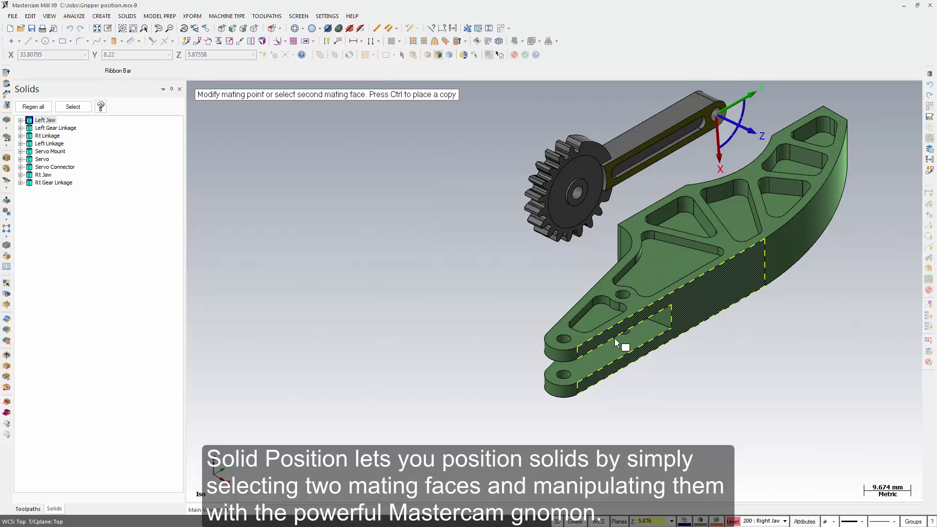
click(615, 355)
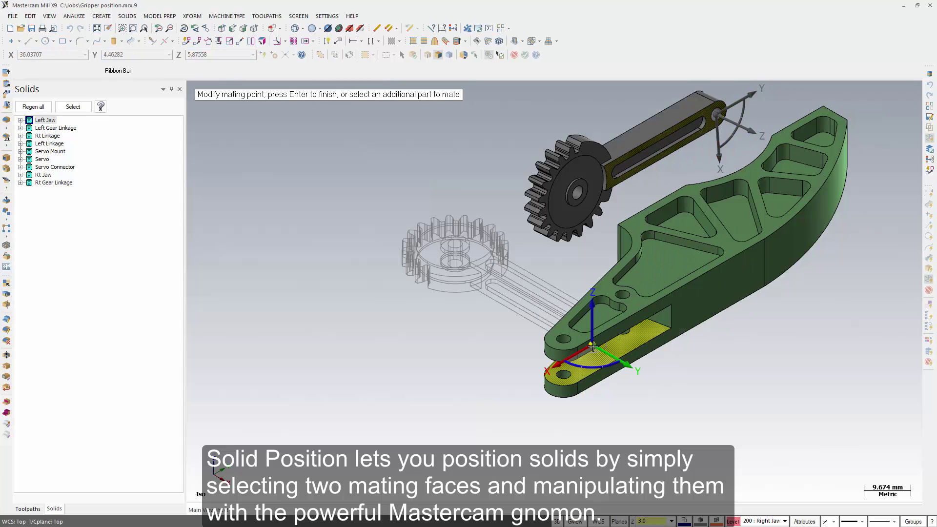
click(592, 346)
click(561, 375)
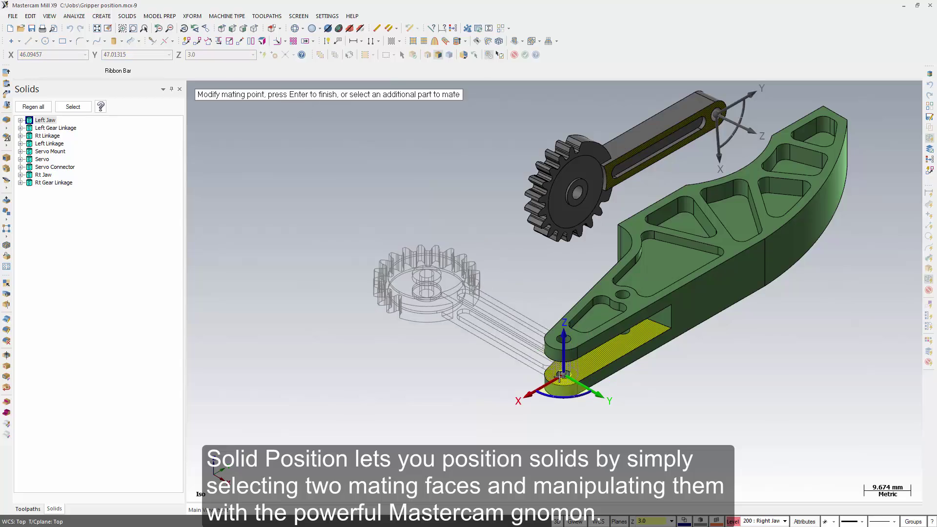
click(565, 407)
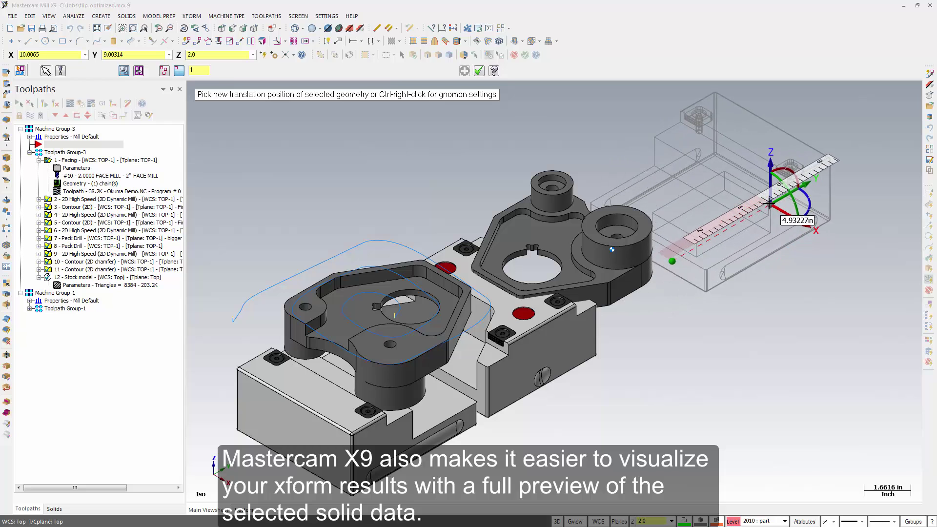
Accept the part's translated position on the fixture
click(660, 253)
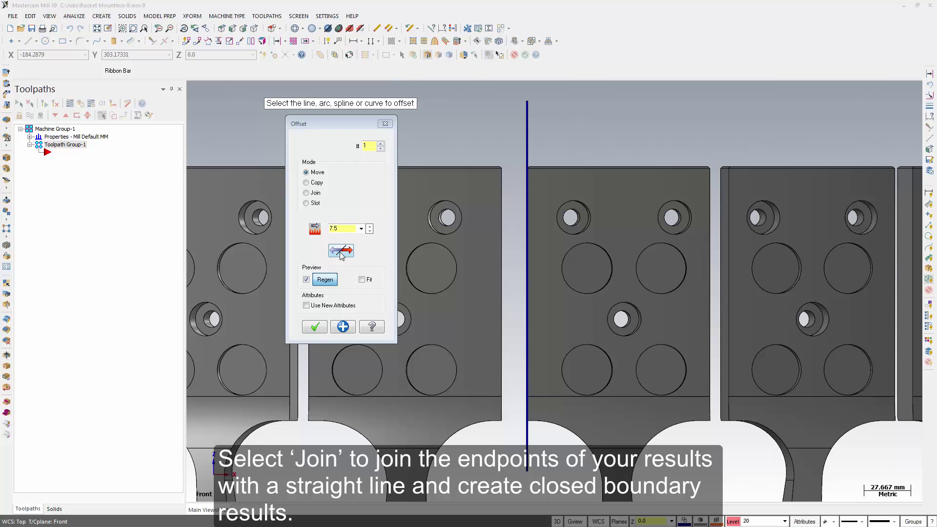
Offset the centerline 7.5 to both sides as a joined, rounded slot
click(306, 193)
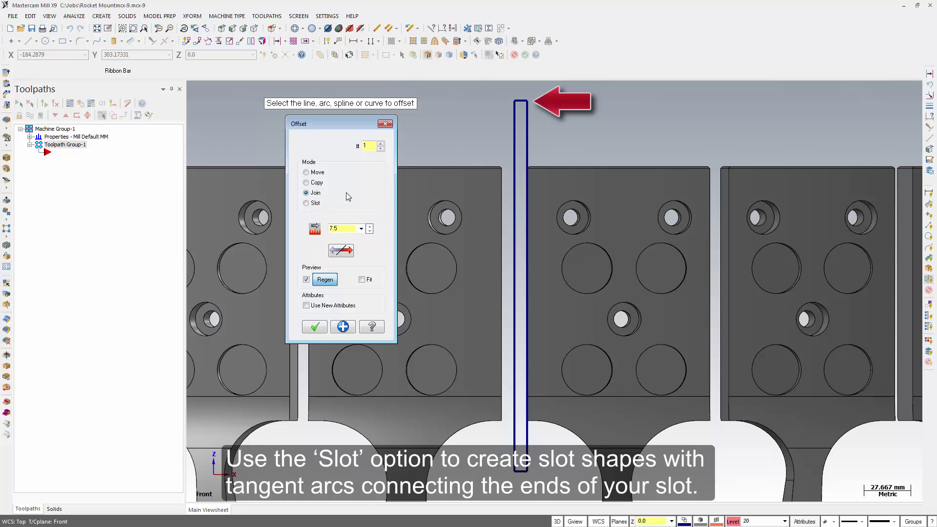
click(308, 203)
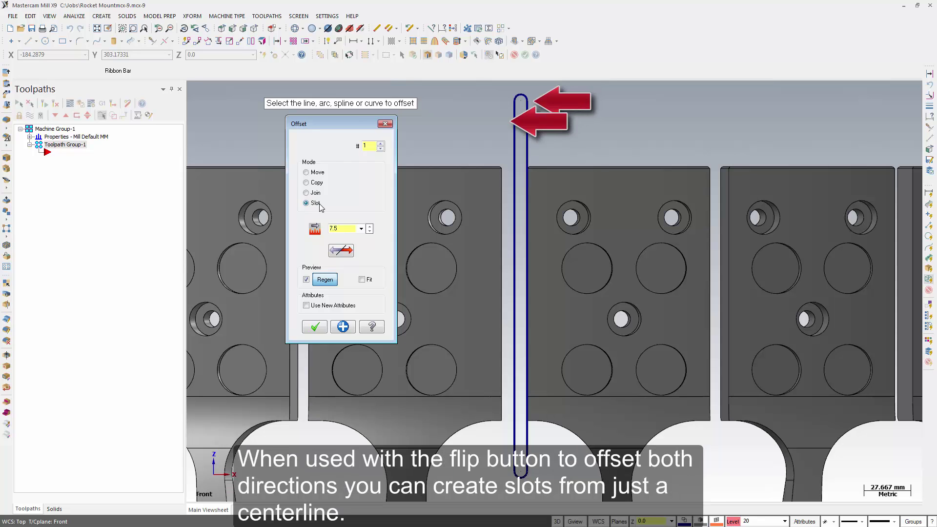
click(346, 252)
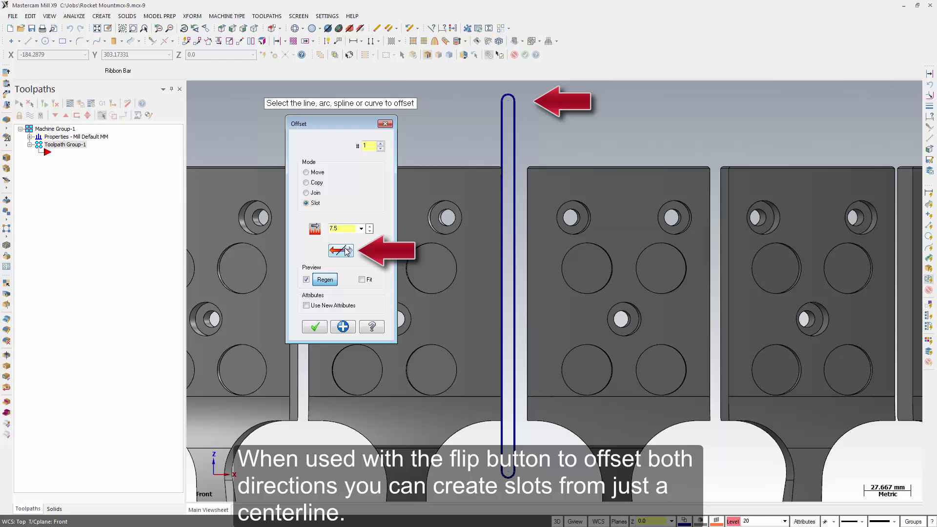
click(346, 251)
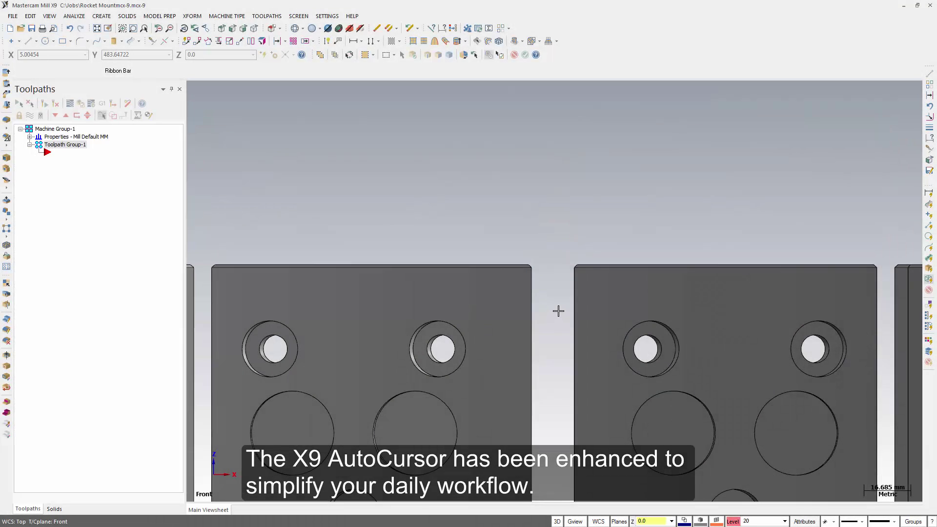
Start a two-endpoint line at the midpoint of the gap between the rocket mount plates
scroll(557, 309, up, 2)
scroll(553, 278, up, 2)
scroll(546, 259, up, 2)
scroll(553, 257, up, 2)
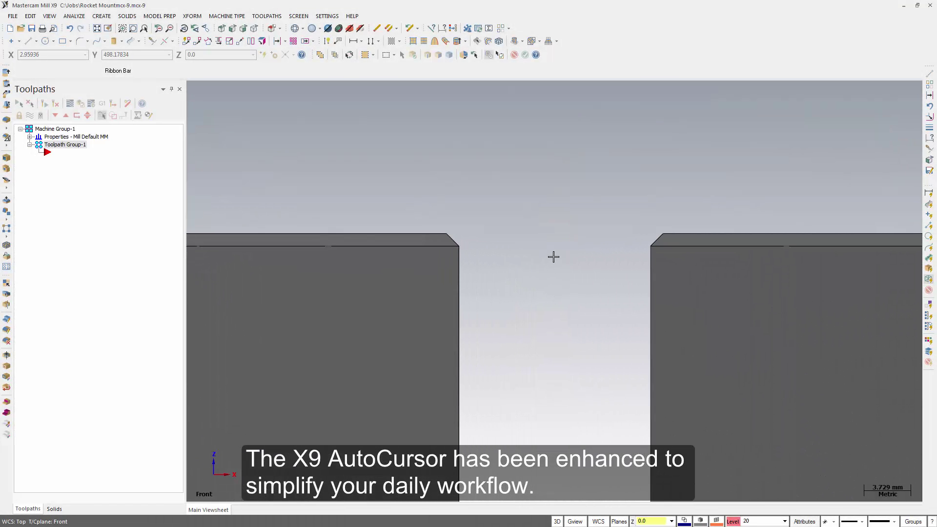
click(28, 41)
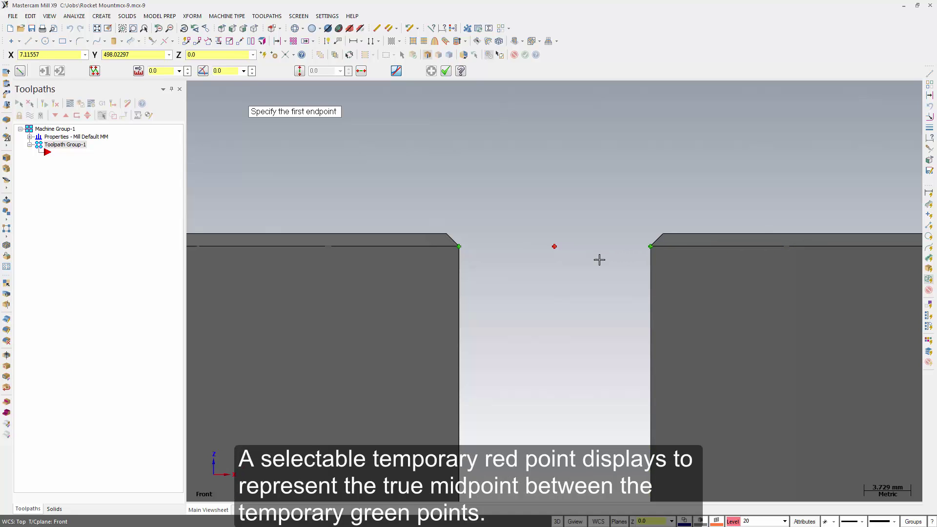
click(554, 247)
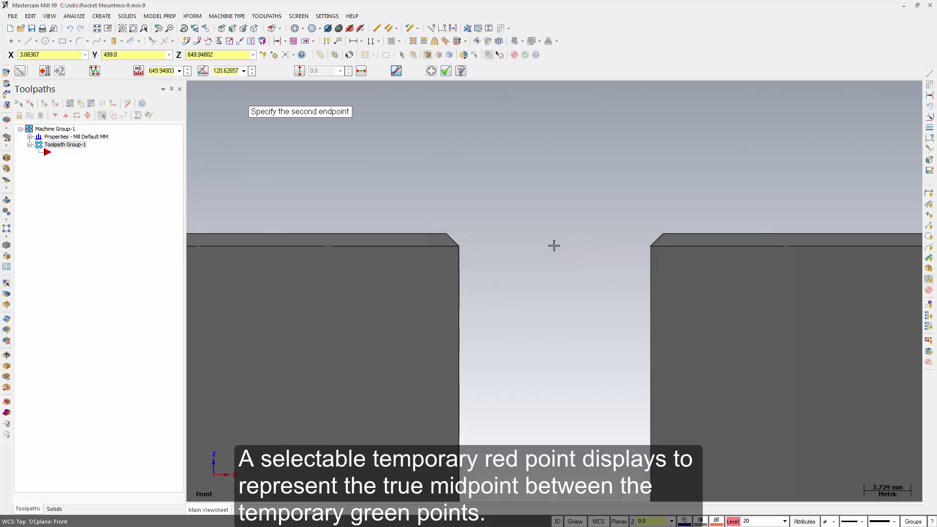
scroll(529, 186, down, 3)
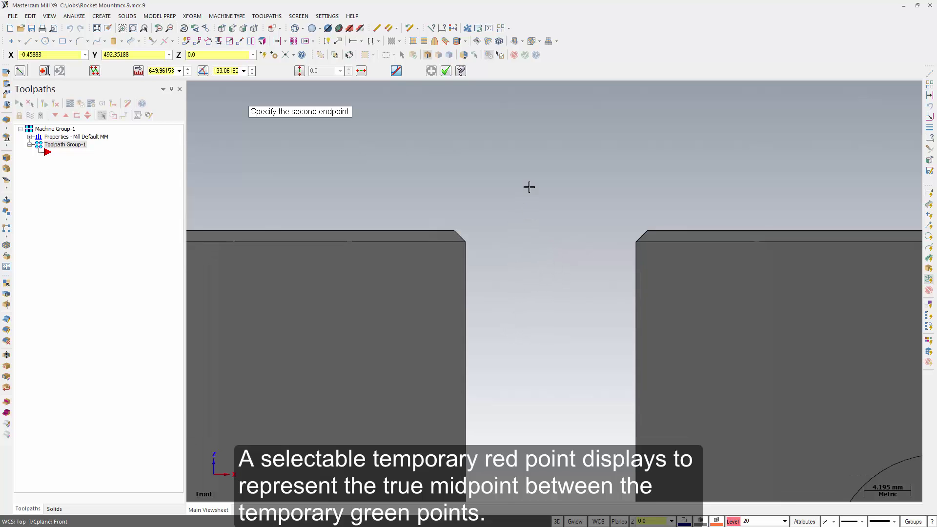
scroll(539, 199, down, 3)
scroll(534, 192, down, 3)
scroll(515, 338, down, 2)
scroll(515, 338, up, 2)
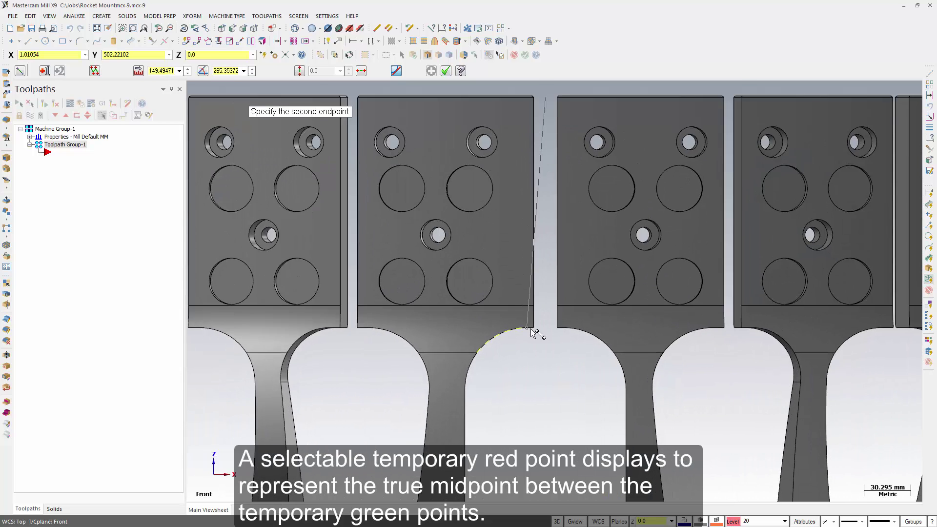
scroll(540, 331, up, 4)
scroll(541, 324, up, 3)
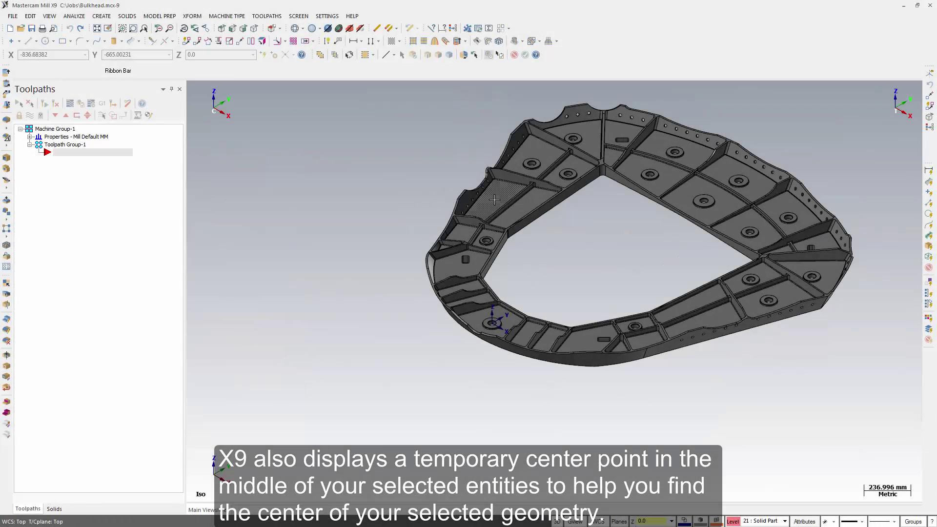
Anchor a dynamic transform of the bulkhead solid at its temporary center point
click(494, 200)
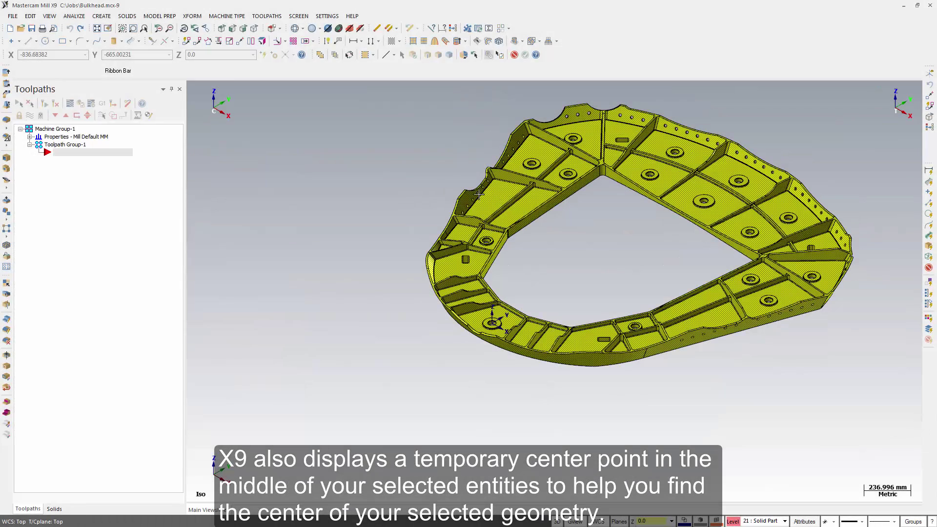
click(188, 43)
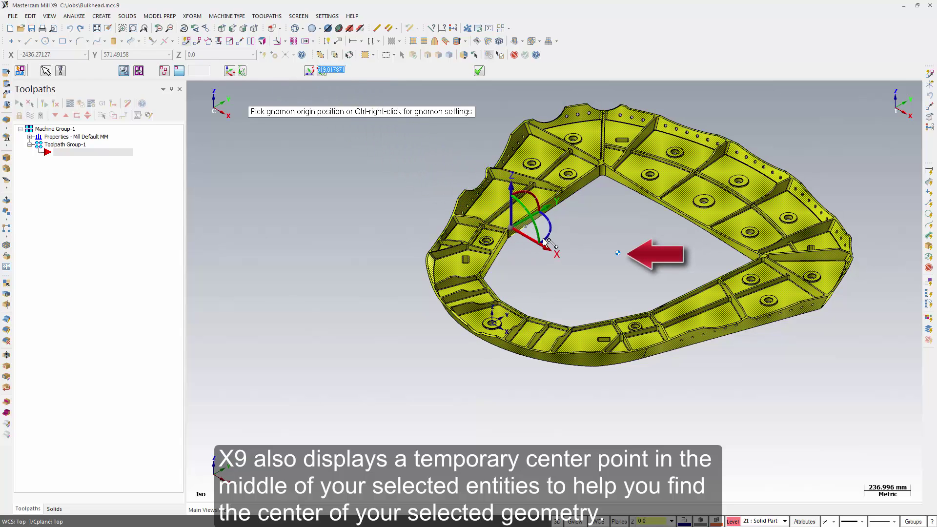
click(620, 256)
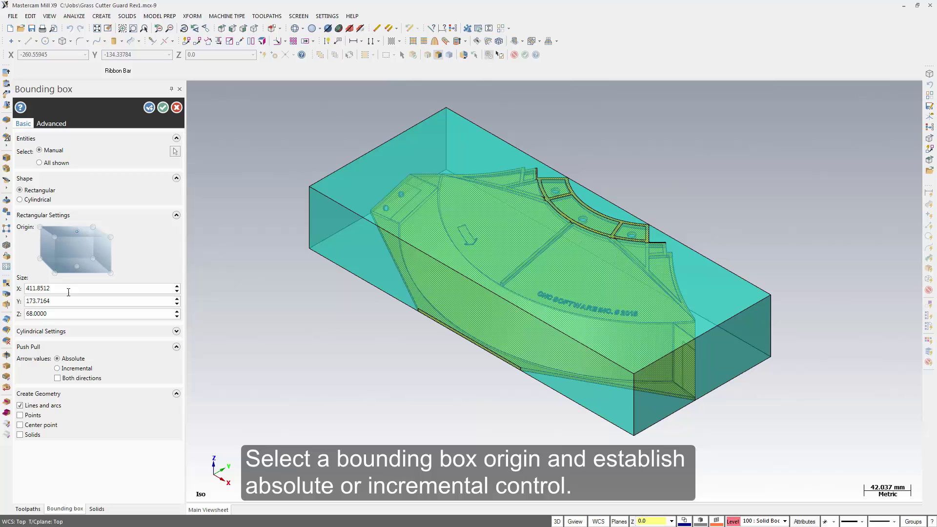
Size the guard's bounding box to 450 × 200 incrementally, then pull its top face to height 158
click(57, 369)
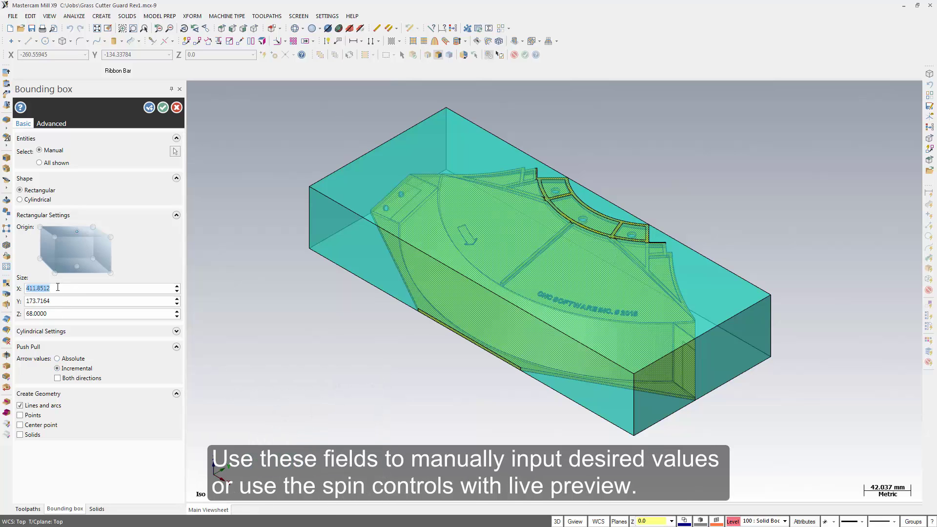
text(450)
key(Return)
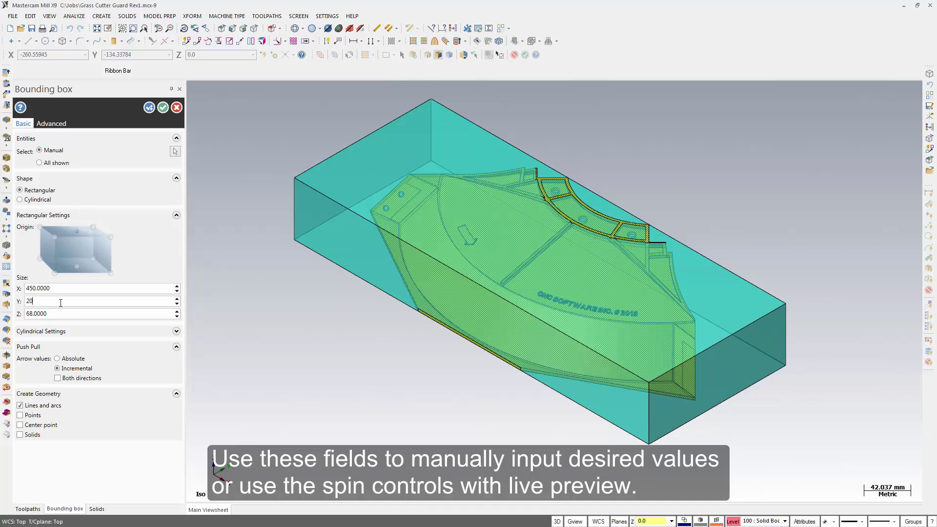
text(0)
key(Return)
click(176, 311)
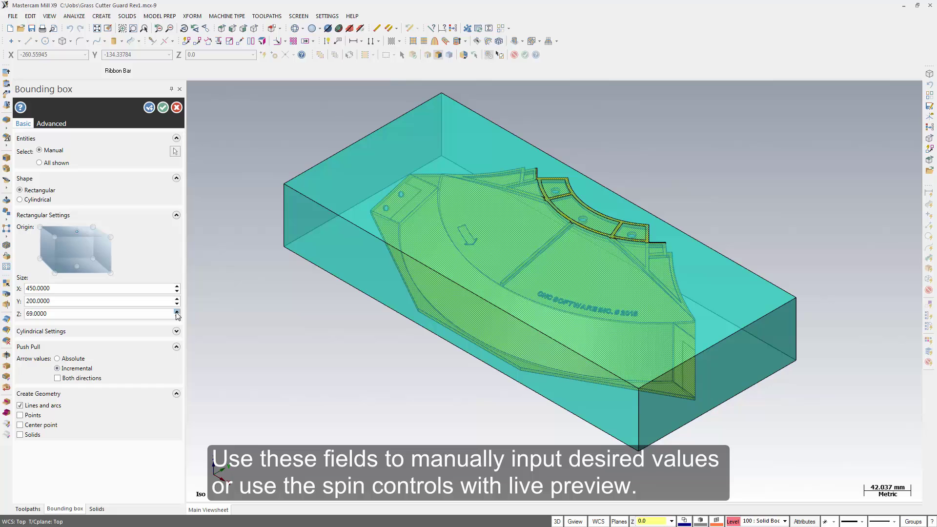
click(176, 311)
click(176, 311)
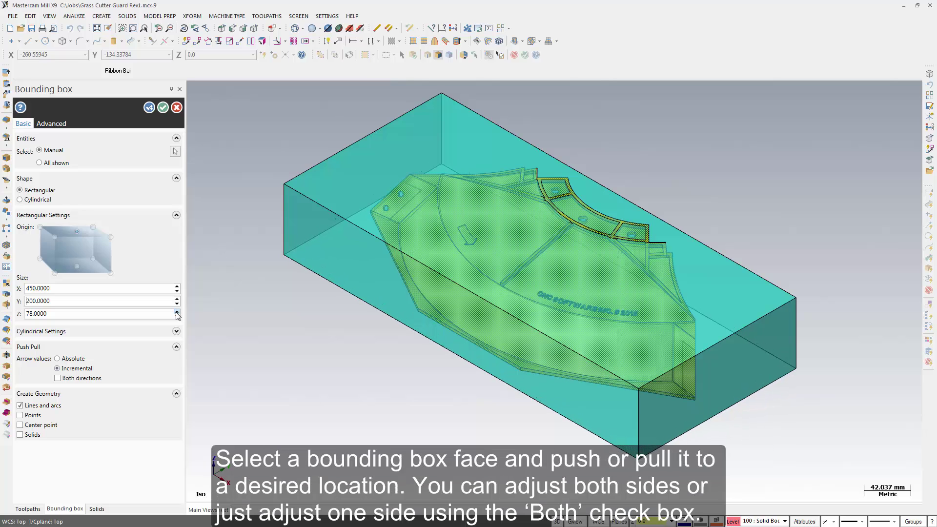
click(532, 236)
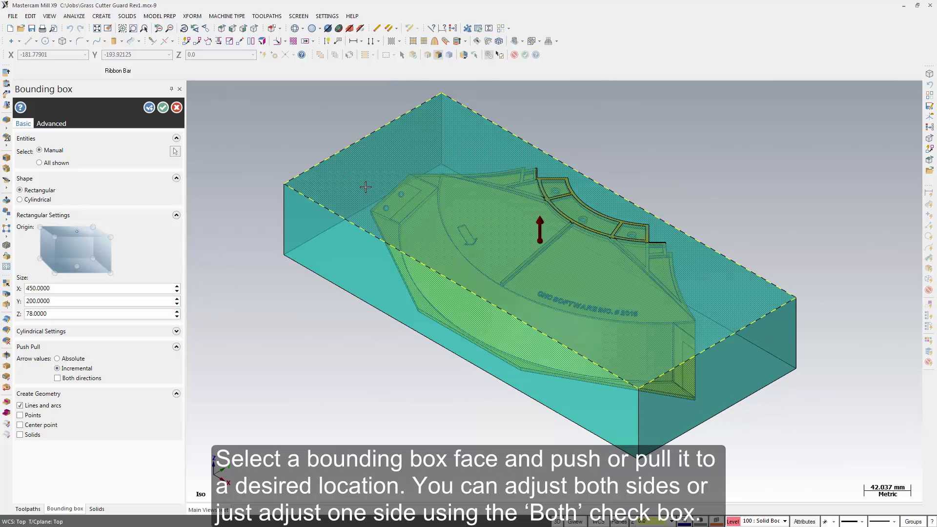
mouse_move(539, 227)
mouse_down()
mouse_move(545, 216)
mouse_move(533, 205)
mouse_move(539, 229)
mouse_move(530, 184)
mouse_up()
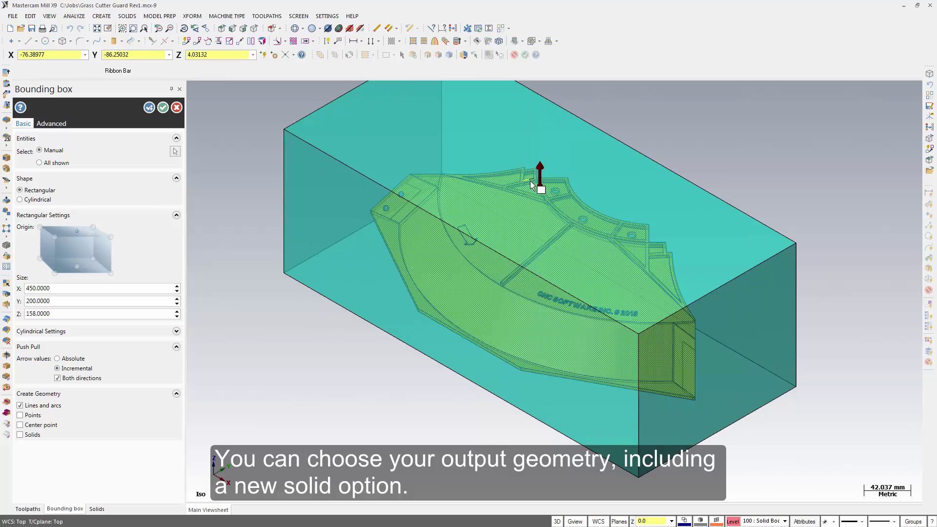
Output the box as a solid and create tool plane 'Job' as the current tool plane and WCS
click(20, 434)
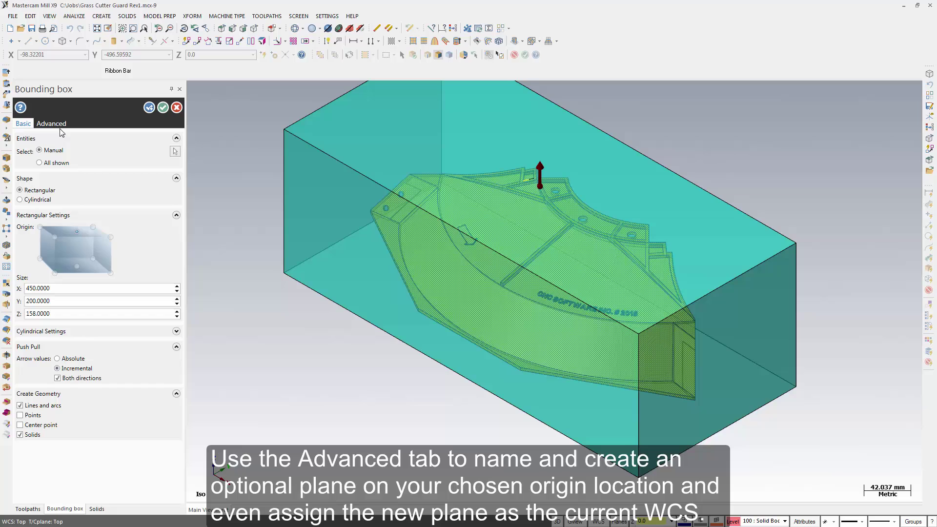
click(52, 124)
click(20, 139)
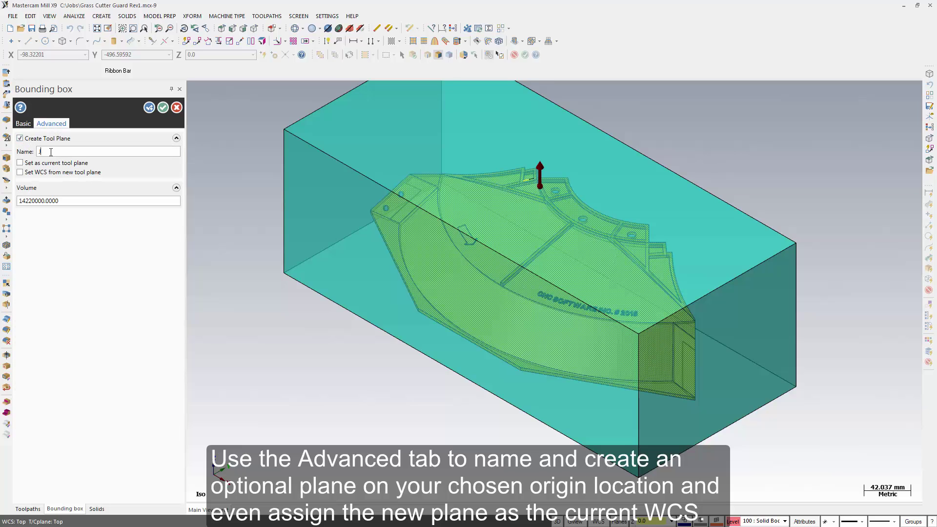
text(ob)
click(20, 163)
click(20, 172)
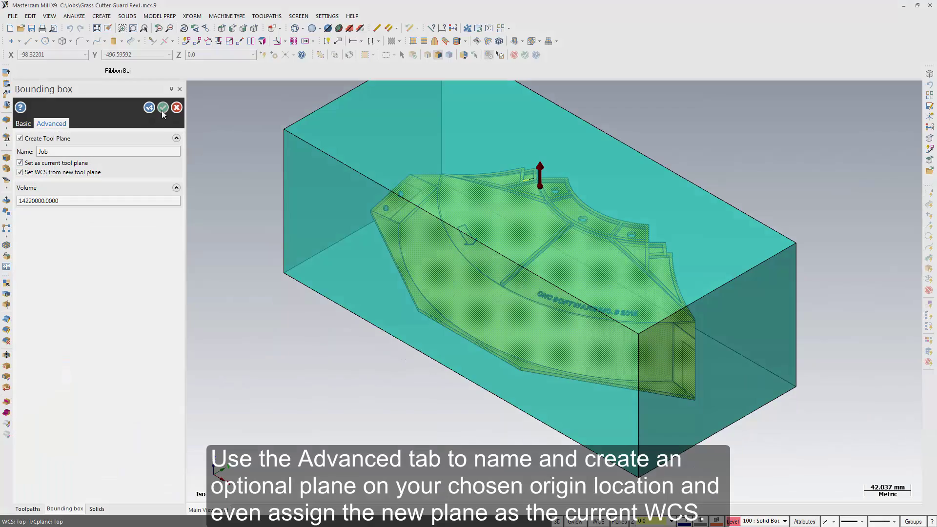